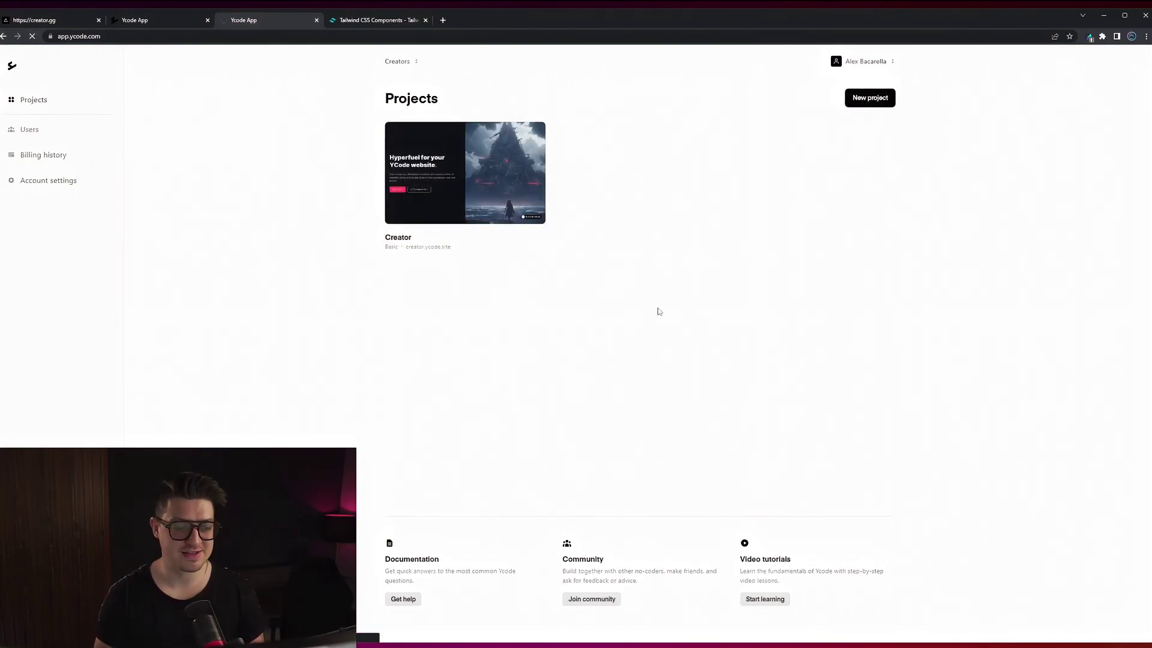
- Create a new project from scratch named "Tailwind Templates"
click(472, 170)
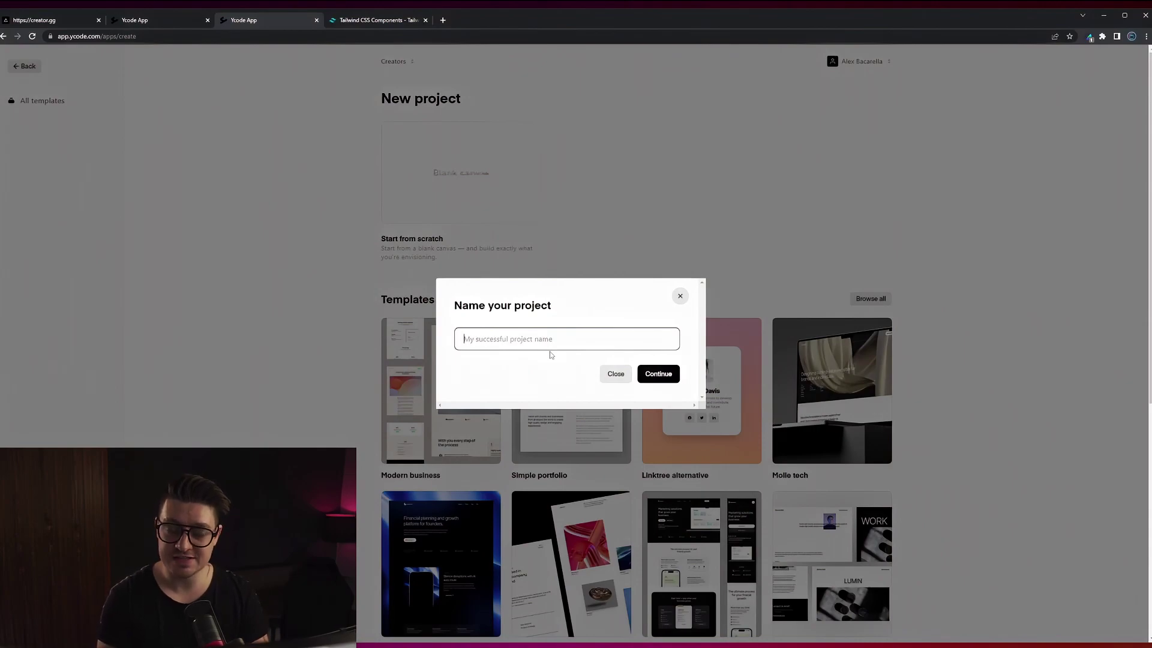
text(Tailwind Templates)
key(Return)
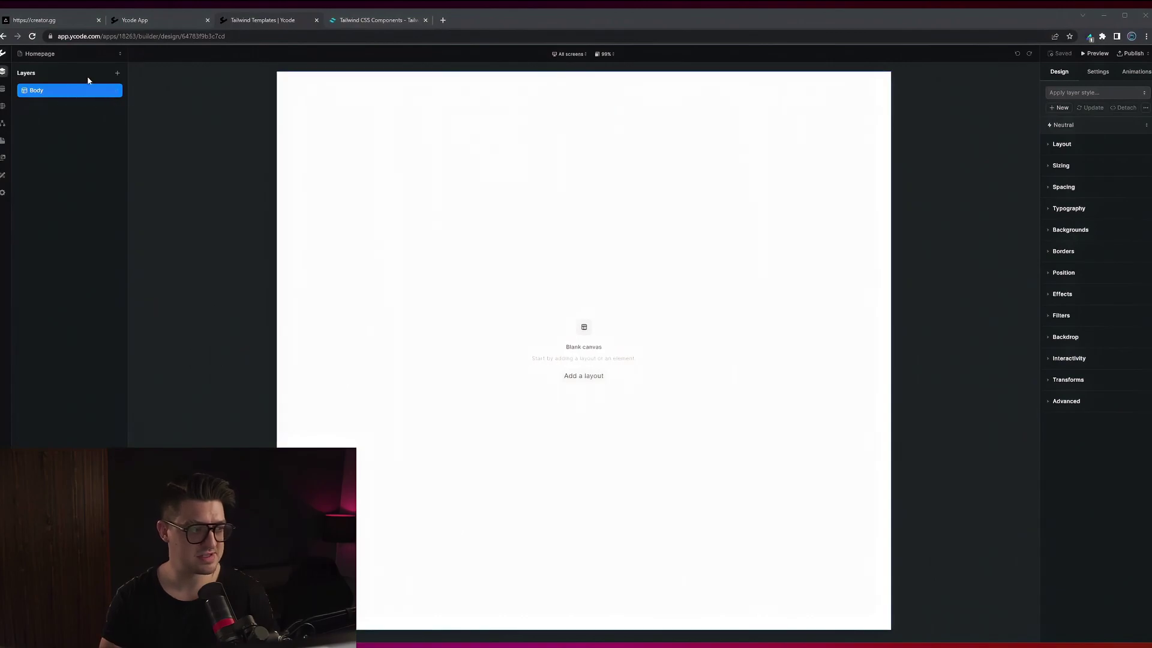
- Add an empty section and the "Build professional websites with no-code" header layout to the homepage
click(116, 75)
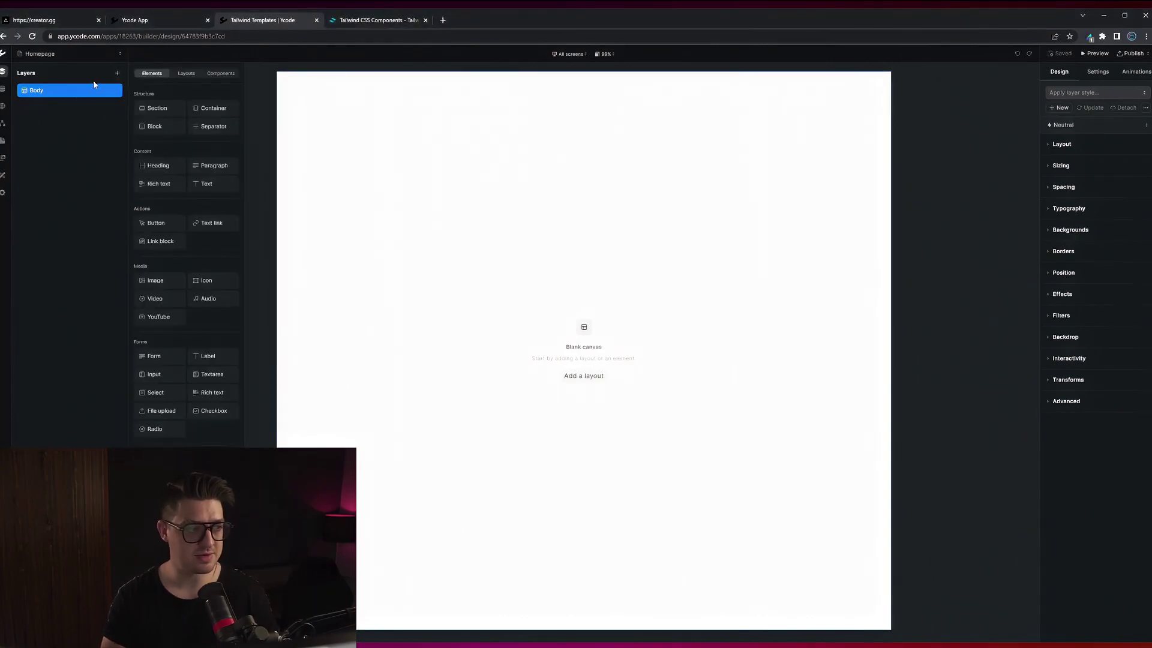
click(178, 112)
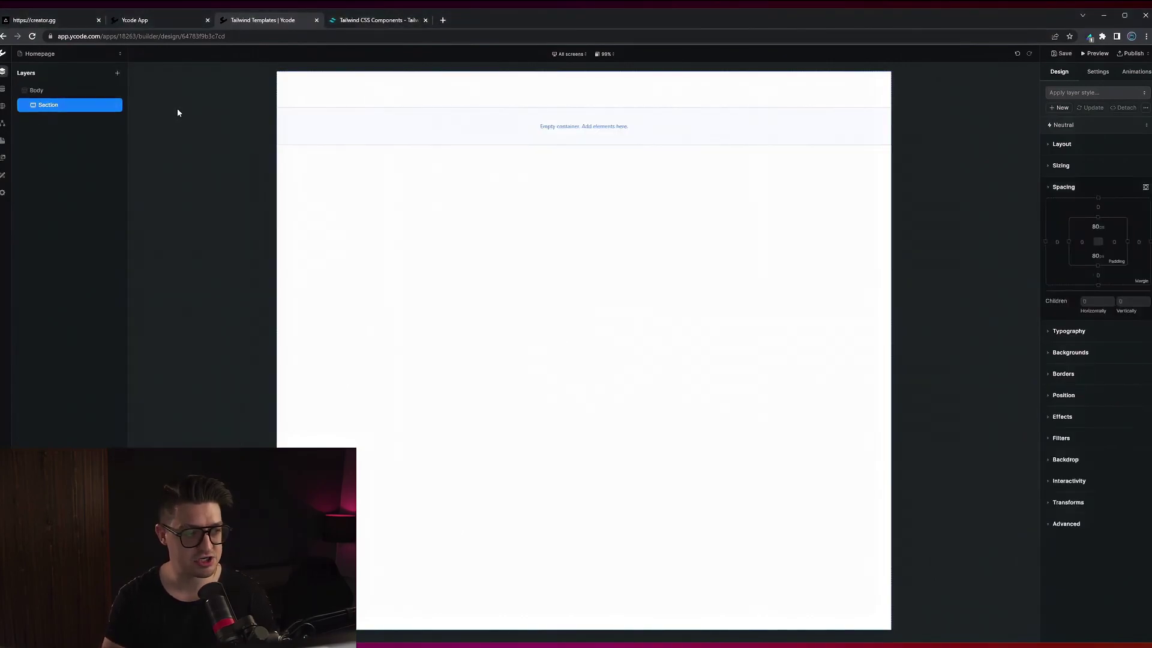
click(117, 75)
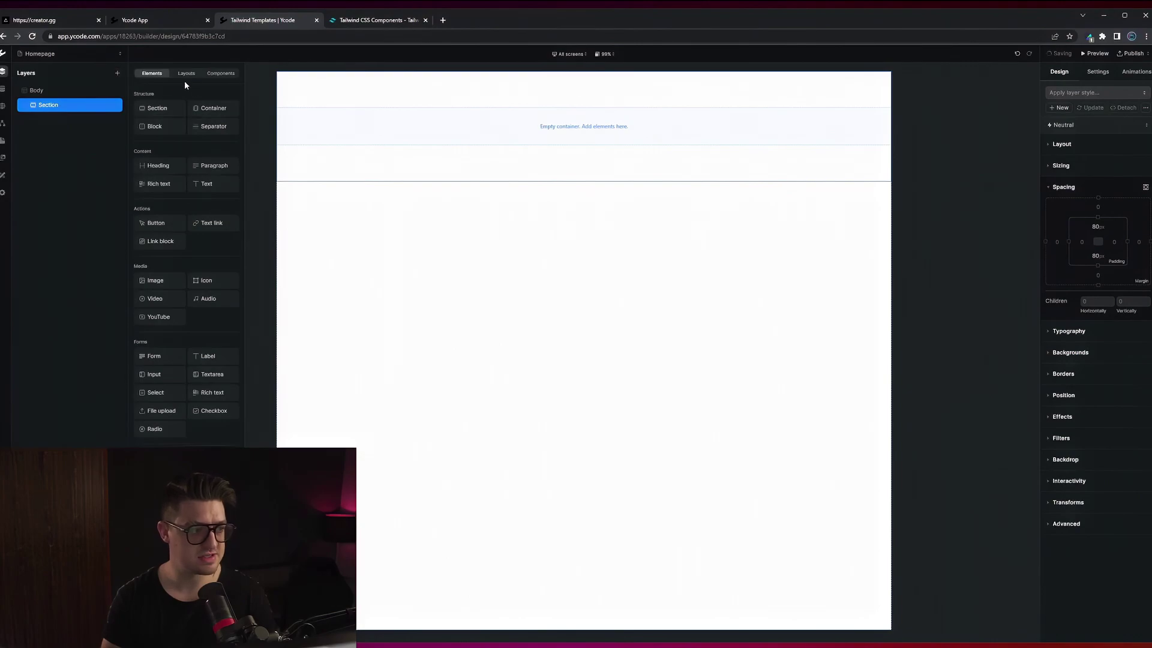
click(186, 75)
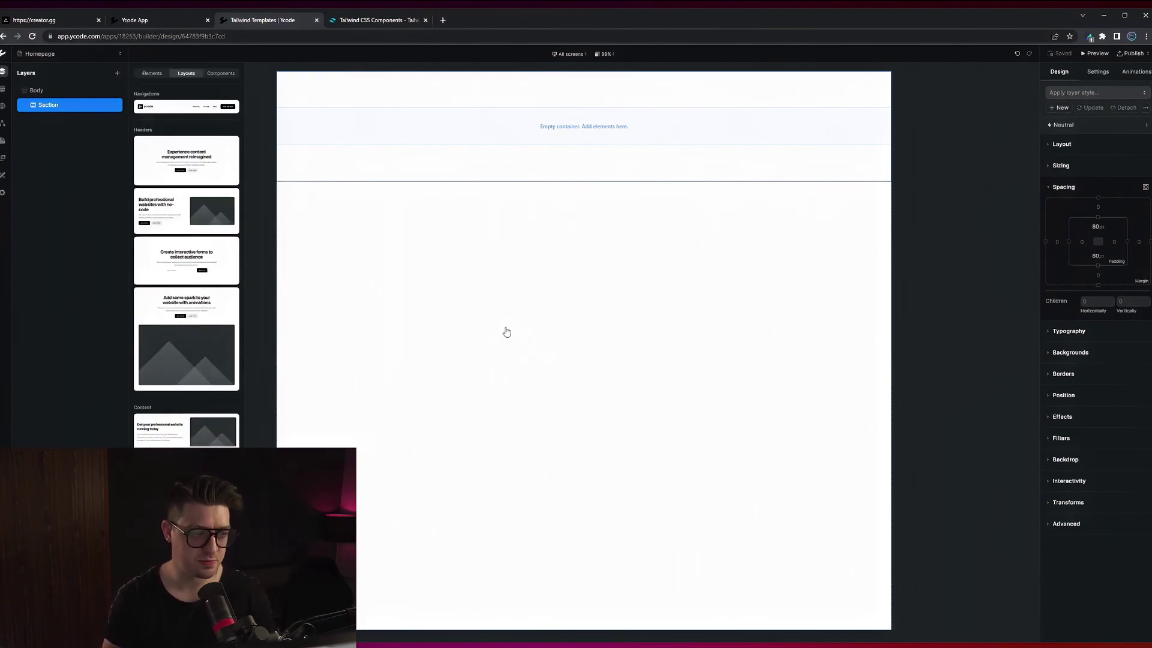
click(207, 229)
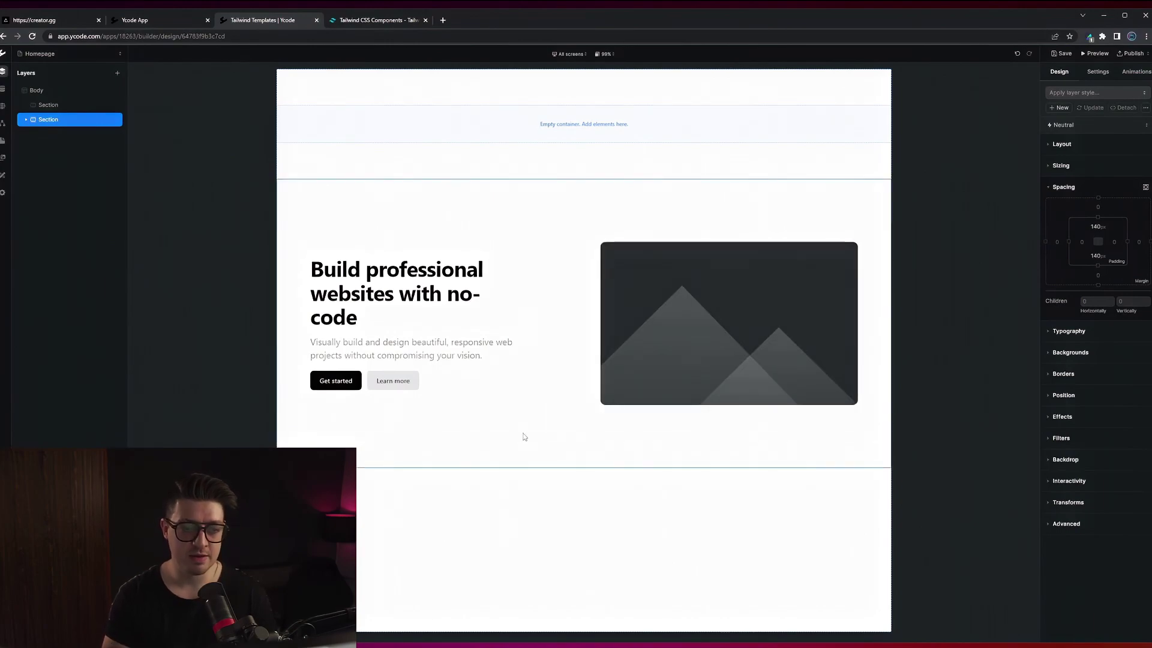
- Set the text color of the "Build professional websites with no-code" heading to Red 600
click(419, 286)
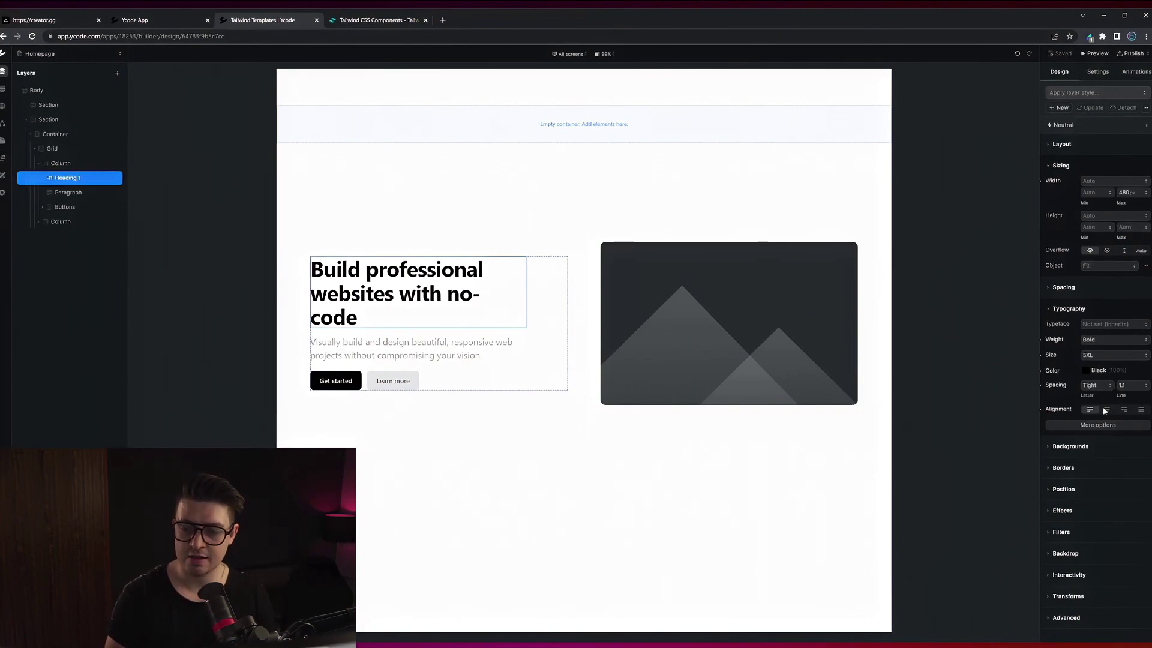
click(1087, 371)
click(1065, 444)
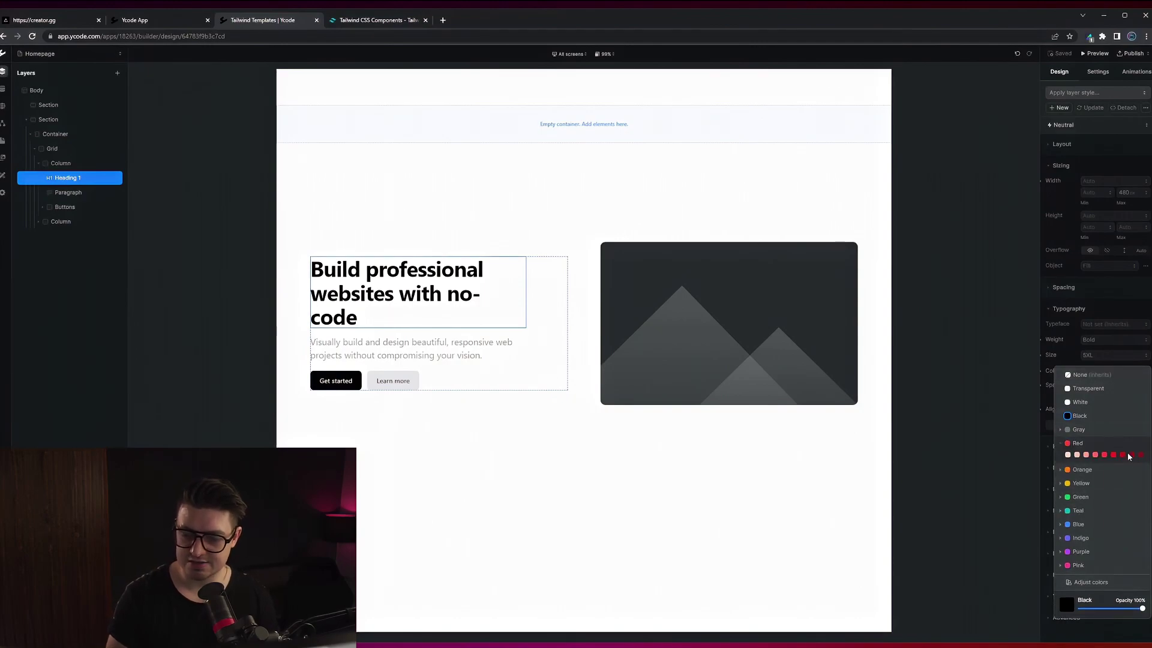
click(1114, 454)
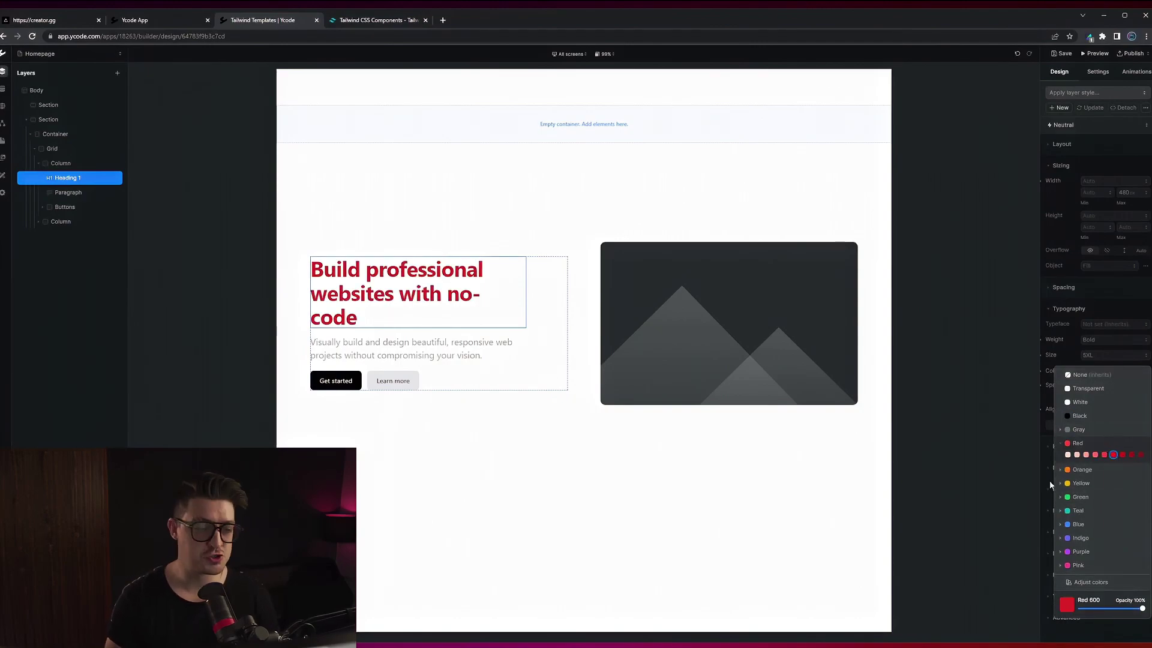
click(1129, 344)
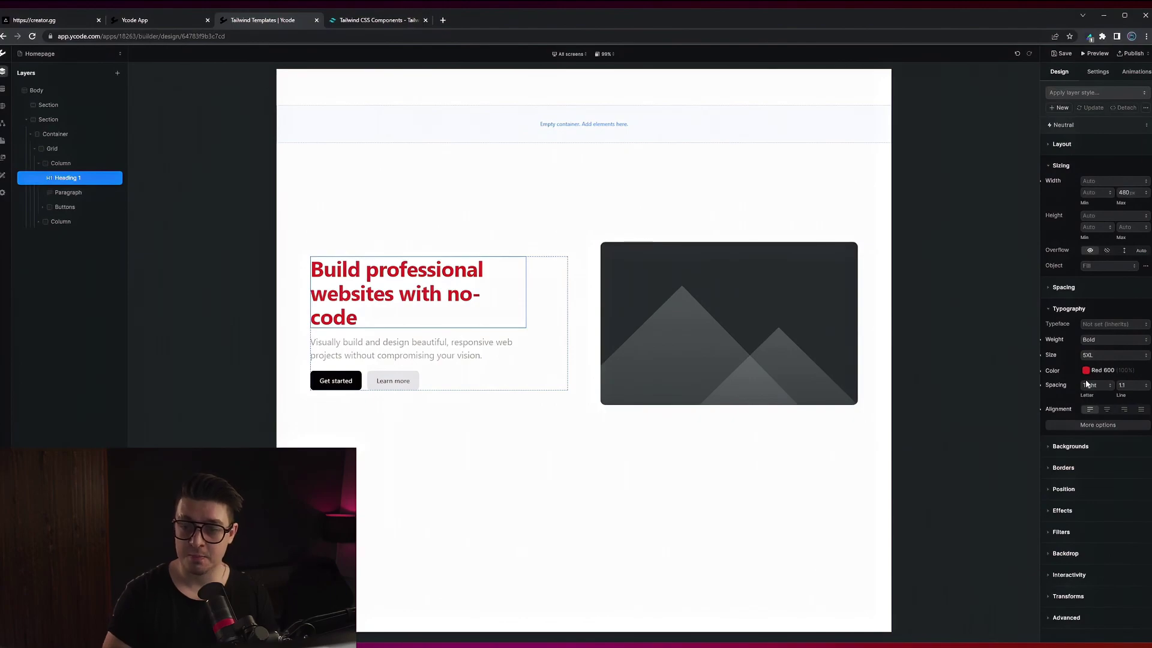
- Replace the heading's text color class with the Tailwind class text-blue-500 in its advanced class list
click(1056, 167)
click(1075, 517)
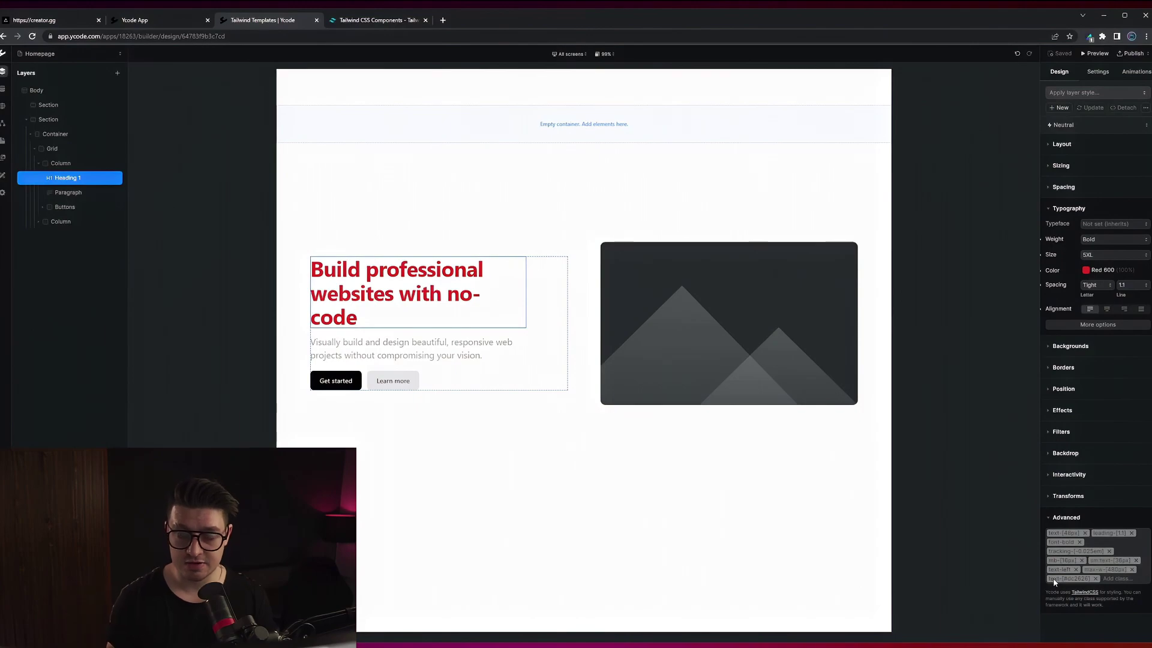
click(1096, 578)
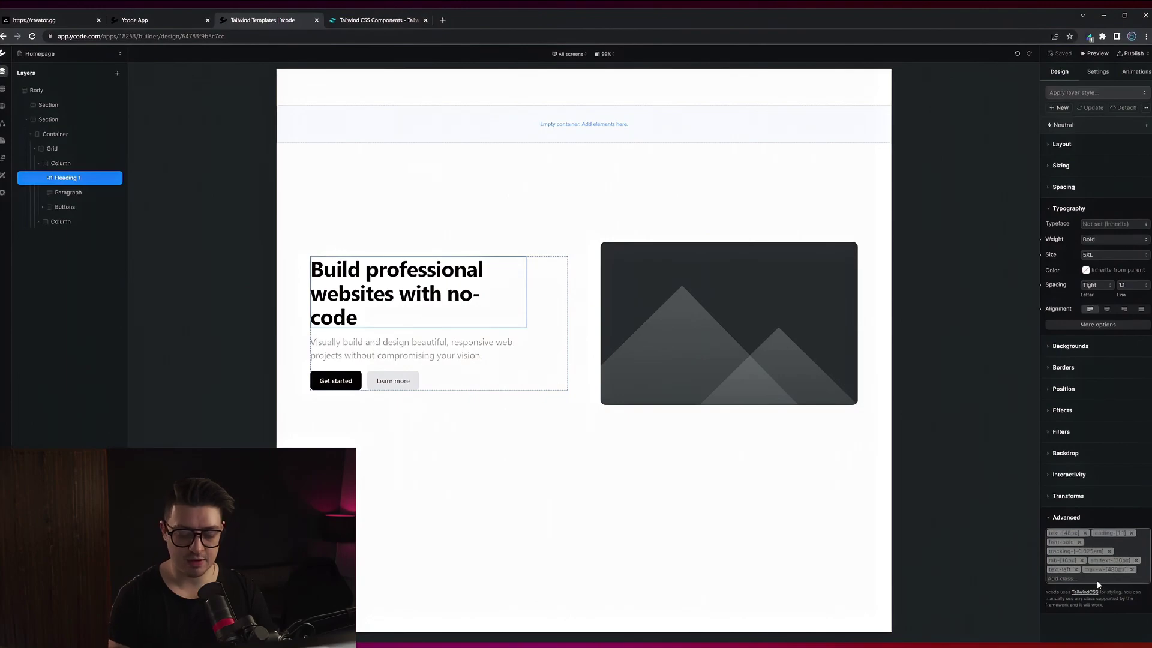
text(text-blue-500)
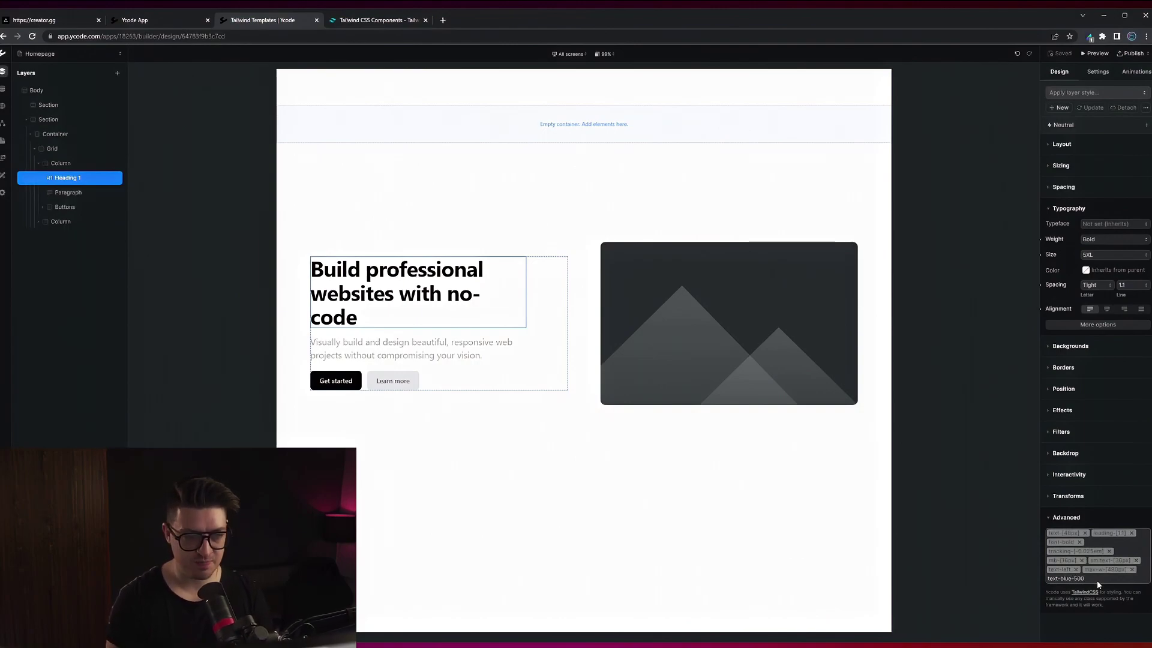
key(Return)
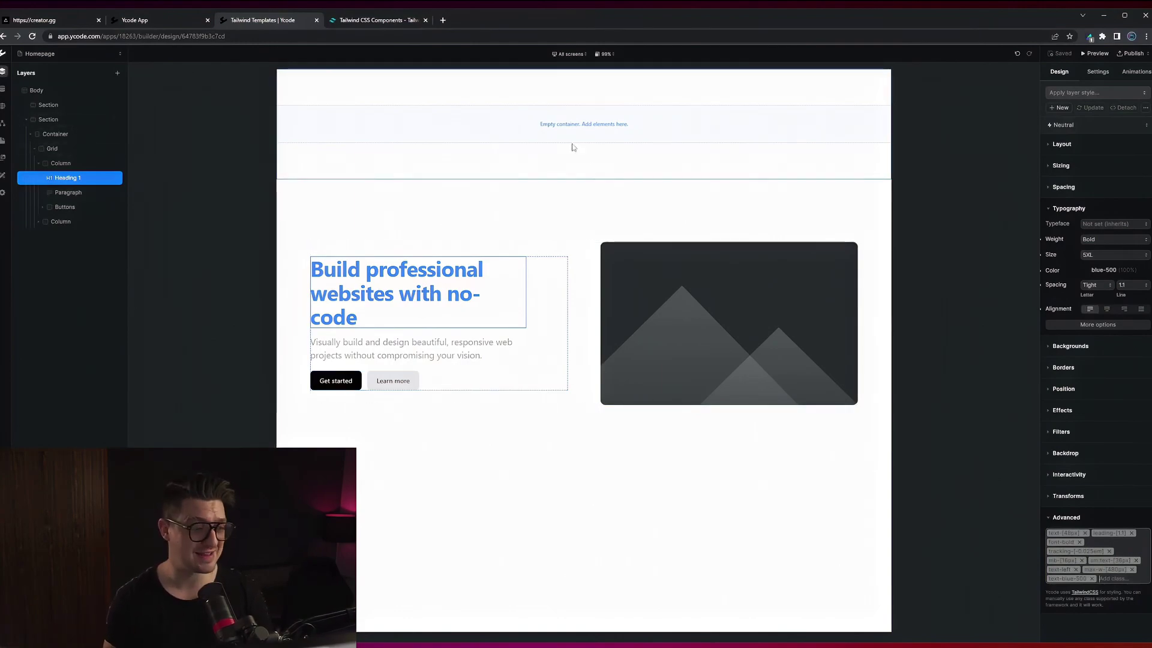
- Delete the empty section and the header section, leaving only the Body layer on the page
click(73, 110)
right_click(75, 112)
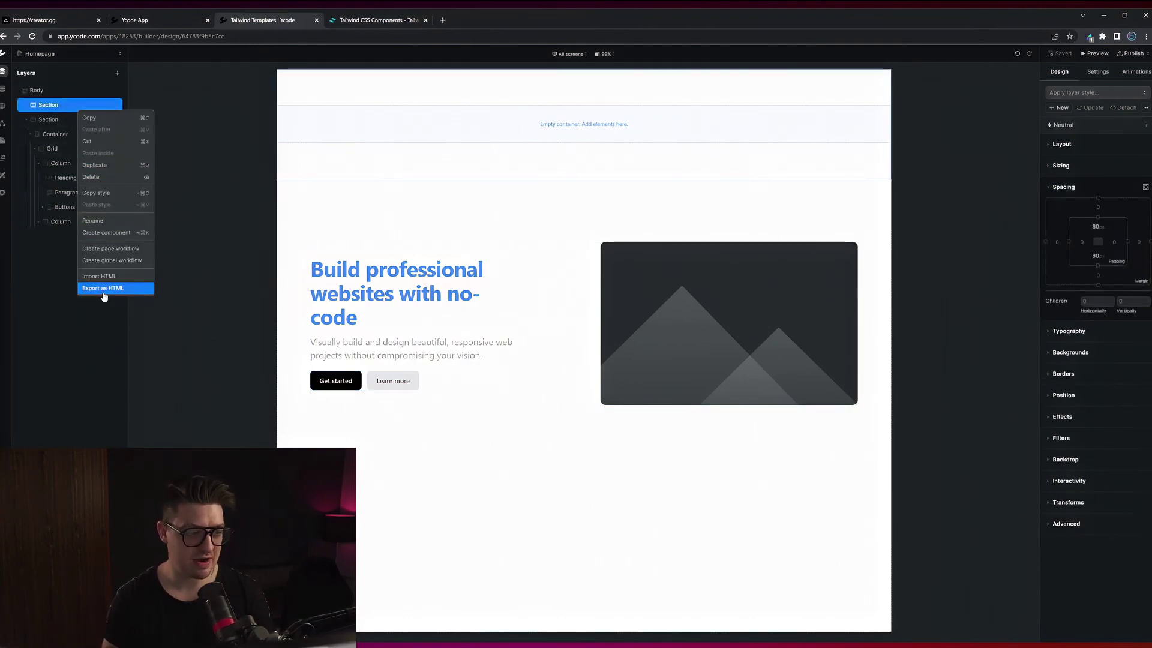
key(Delete)
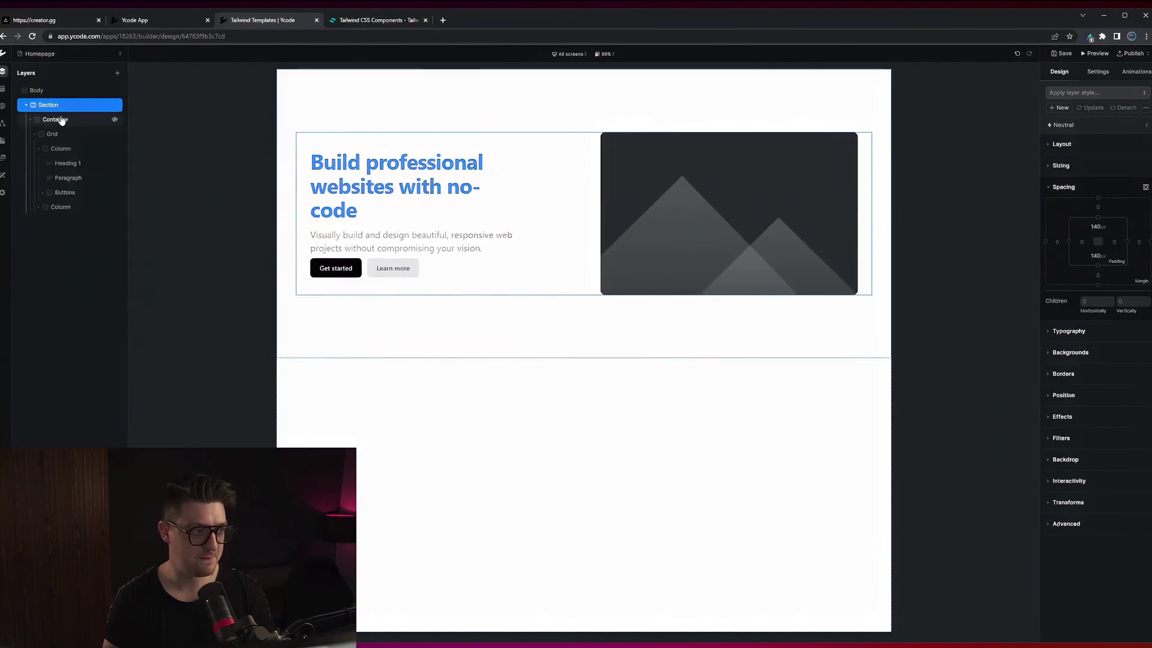
right_click(76, 108)
click(110, 174)
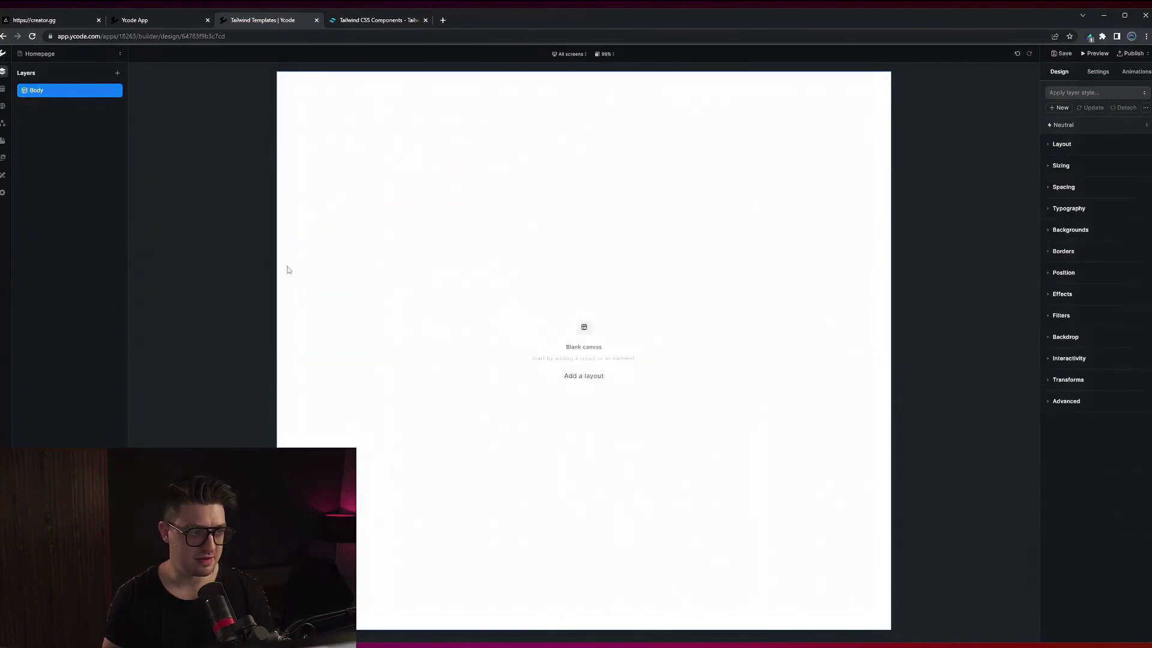
- Switch to Tailwind UI, open Feature Sections and copy the HTML code of the "With product screenshot" component
click(382, 21)
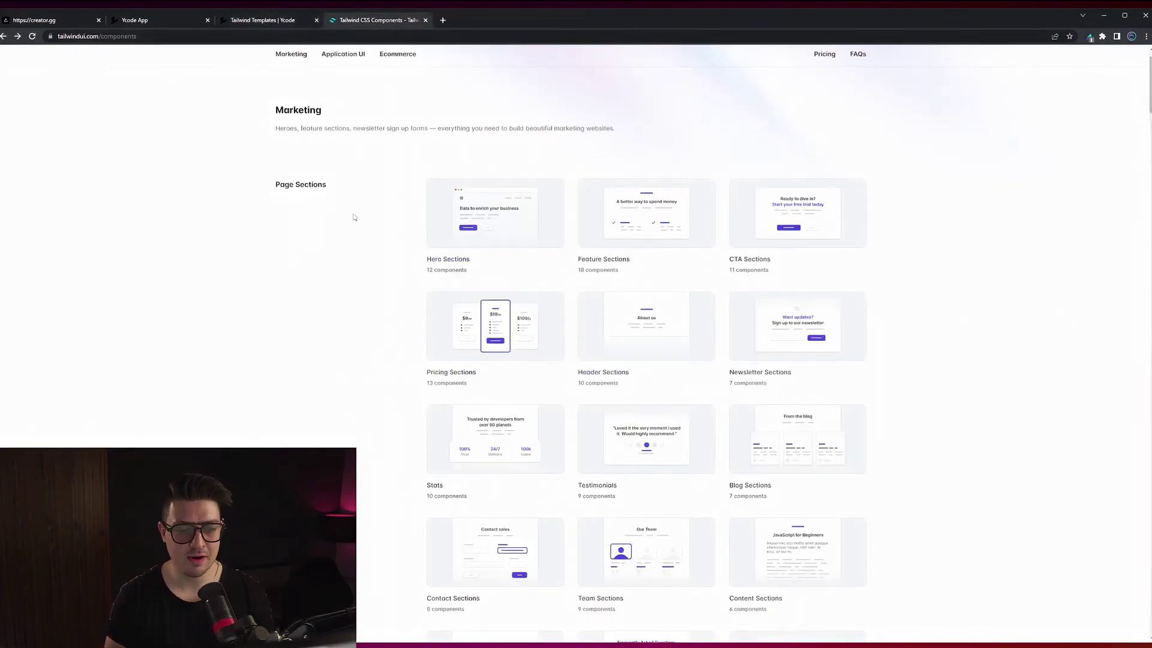
click(655, 217)
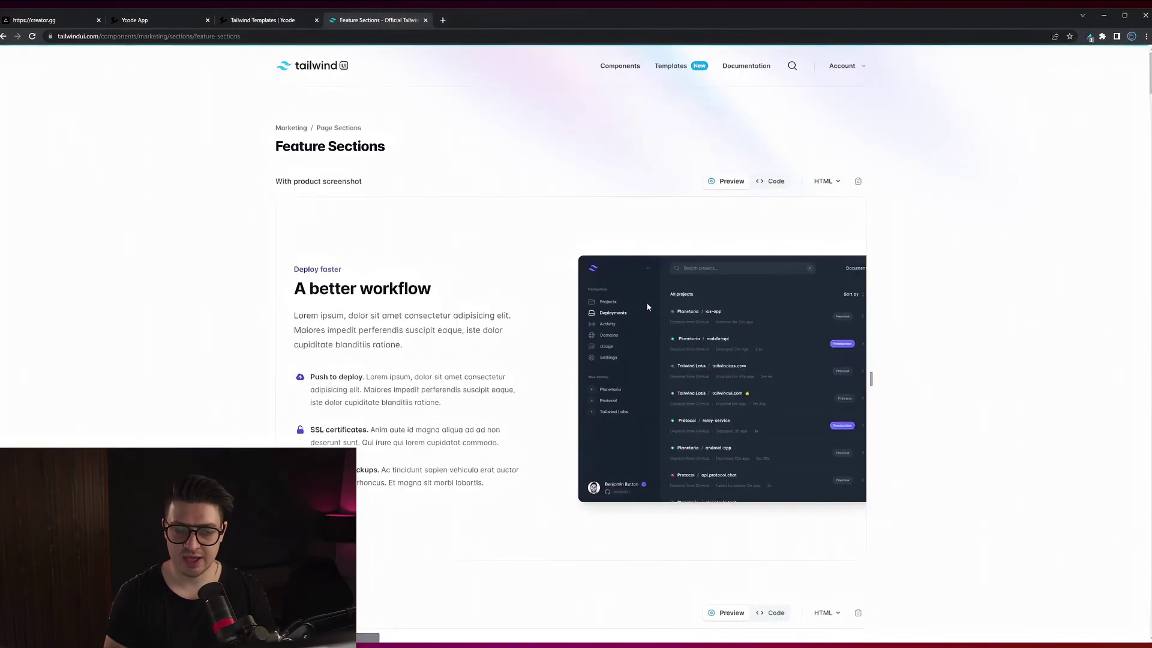
scroll(647, 306, down, 5)
scroll(647, 306, up, 5)
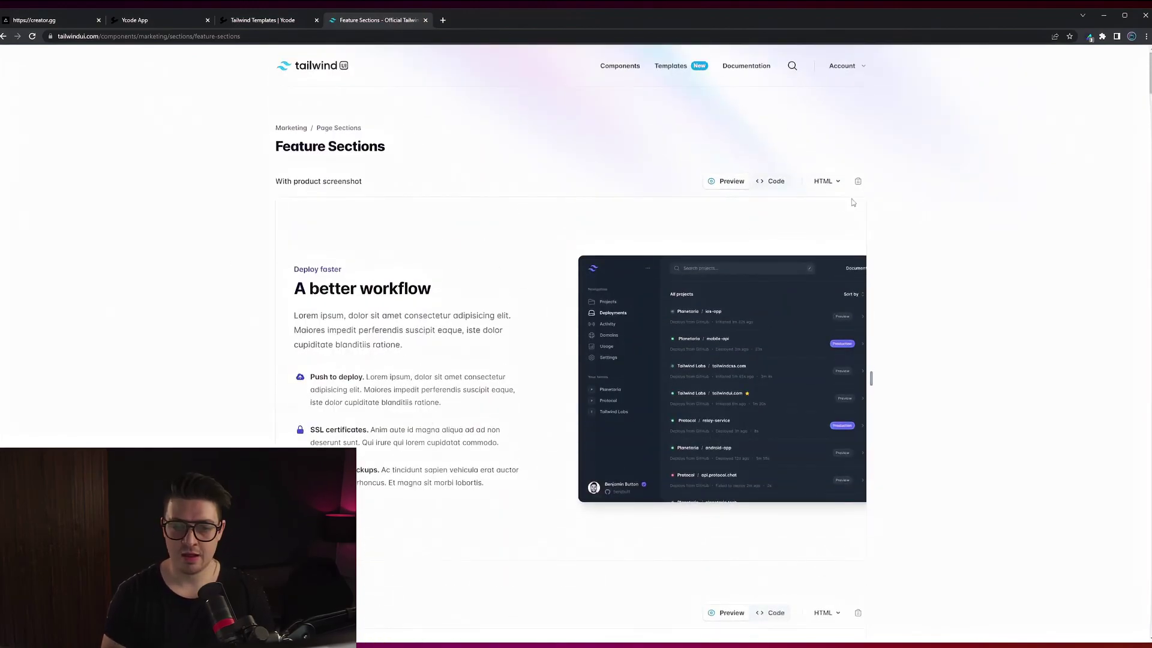
click(860, 183)
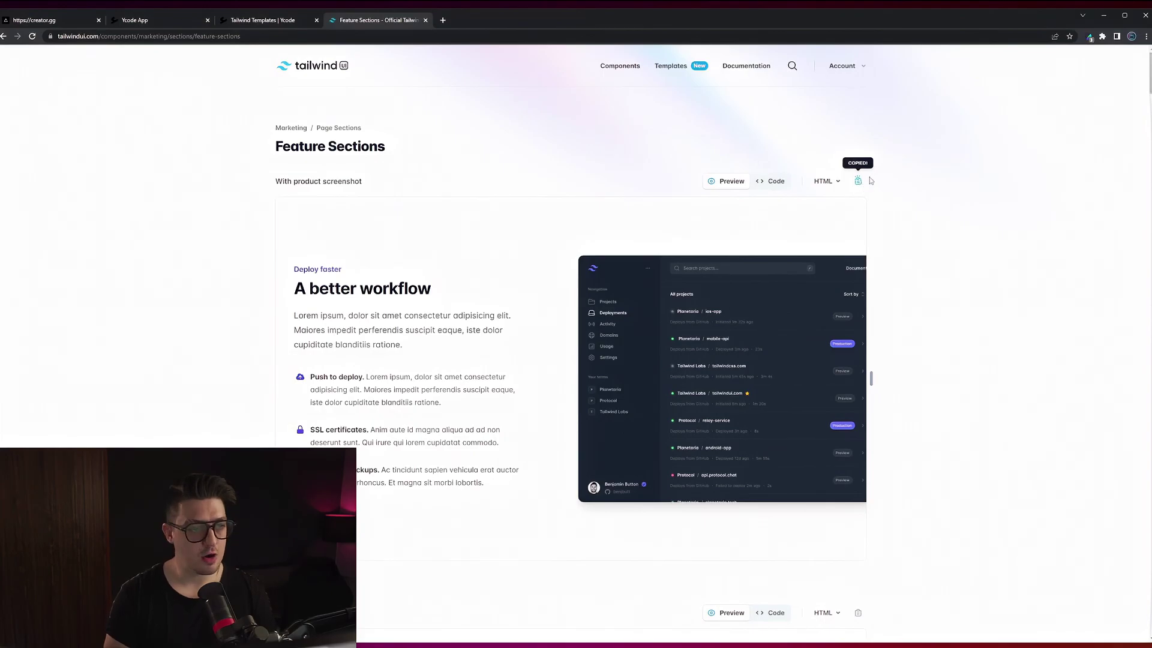
- Switch back to the Ycode project and import the copied HTML into the Body as layers
click(252, 20)
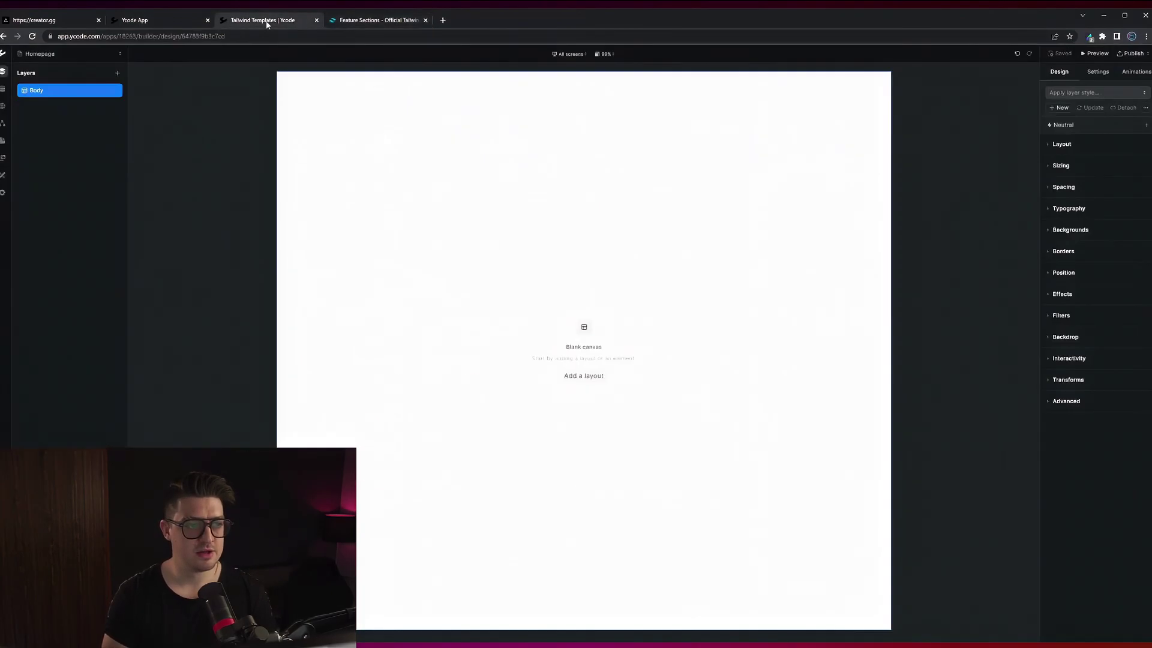
right_click(80, 91)
click(114, 248)
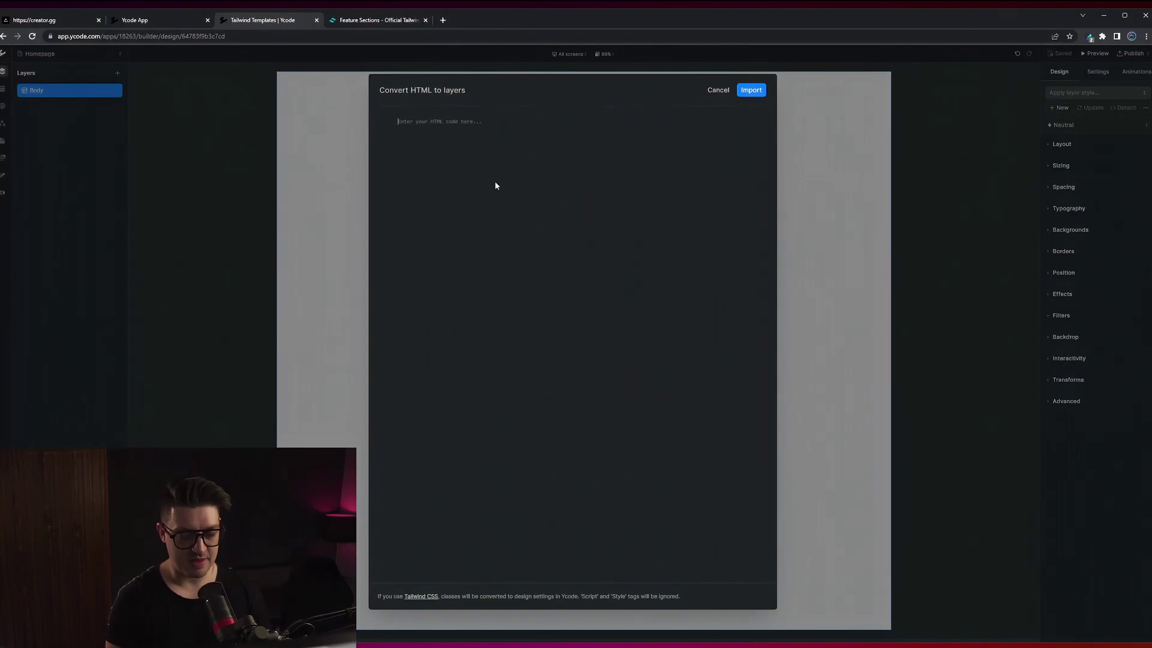
key(ctrl+v)
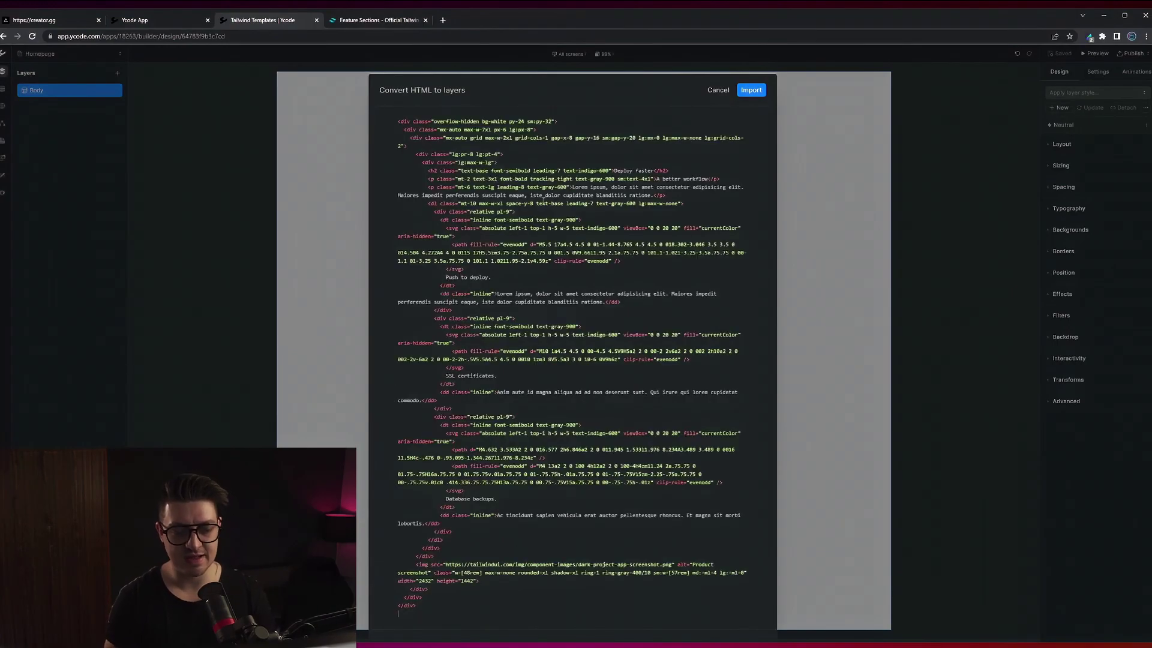
click(751, 90)
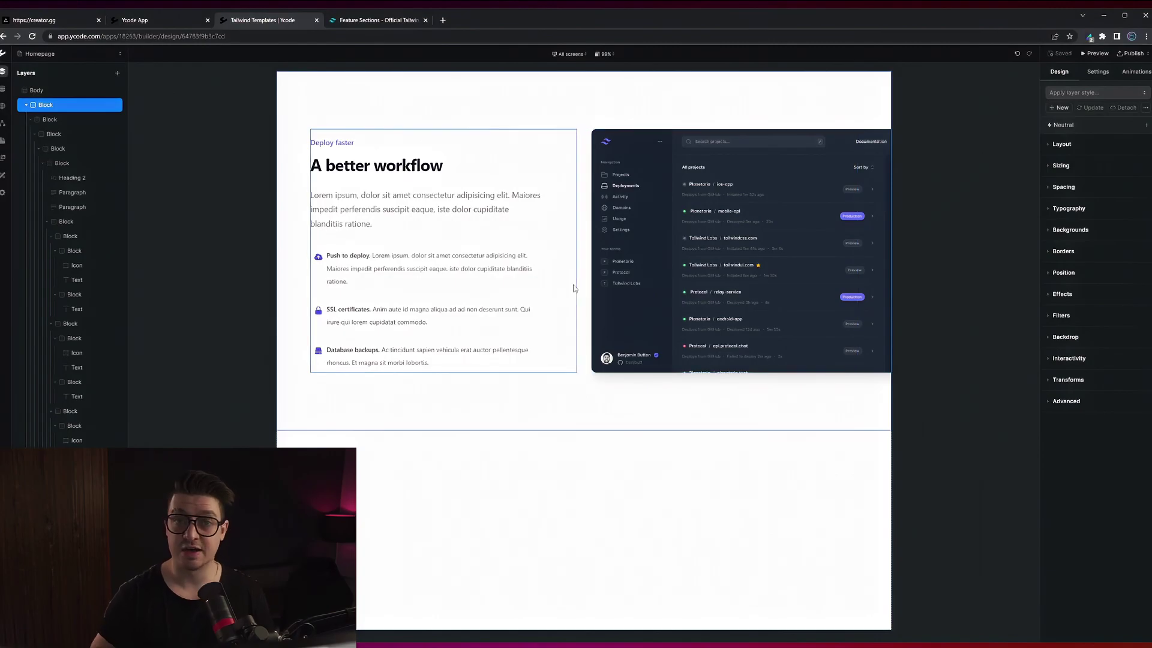
- Add the Tailwind class text-blue-500 to the "A better workflow" text
click(385, 171)
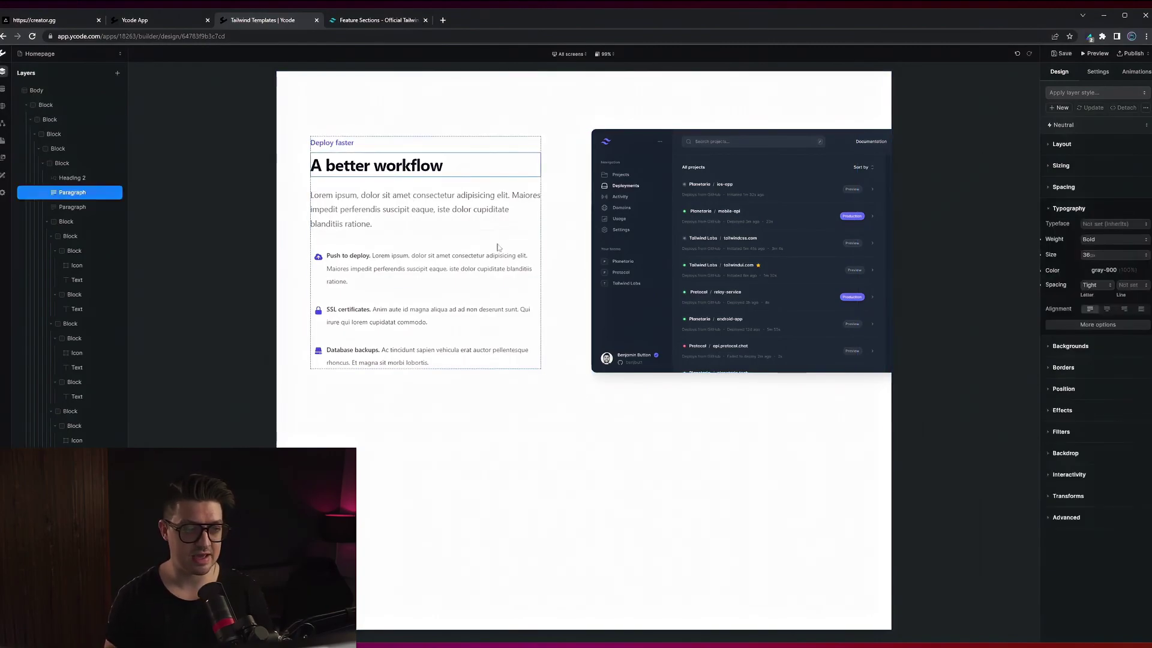
click(1103, 517)
click(1108, 567)
text(text-blue-500)
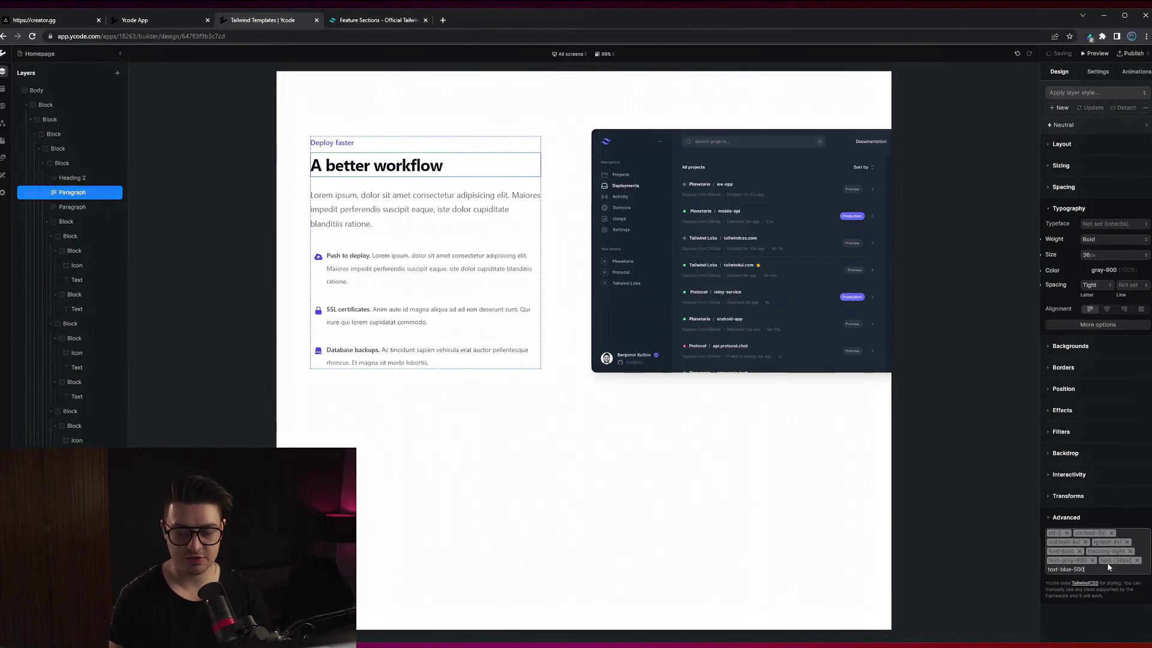
key(Return)
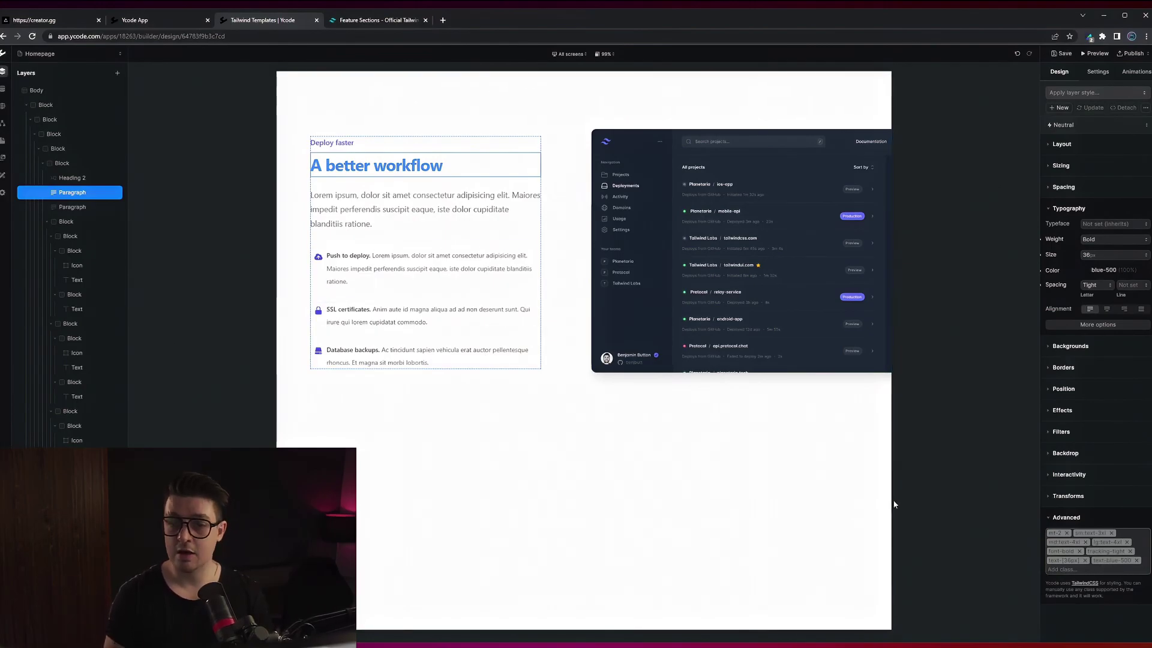
- Remove the text-blue-500 class from the "A better workflow" text and set its color to Green 600
click(1136, 559)
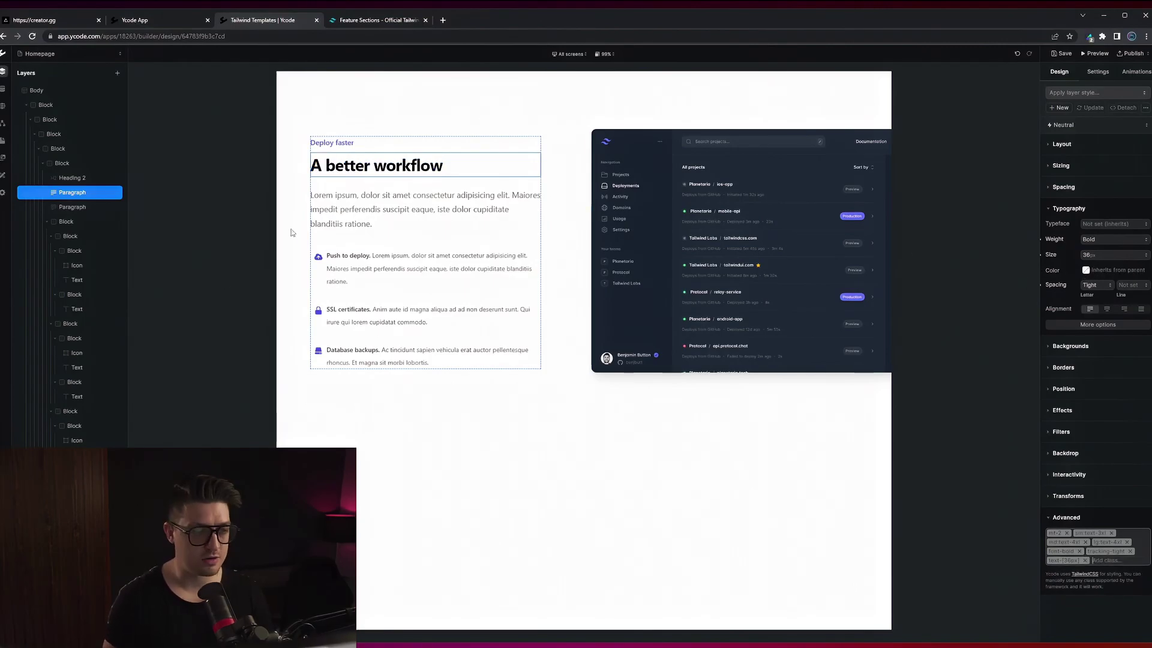
click(1088, 270)
click(1104, 397)
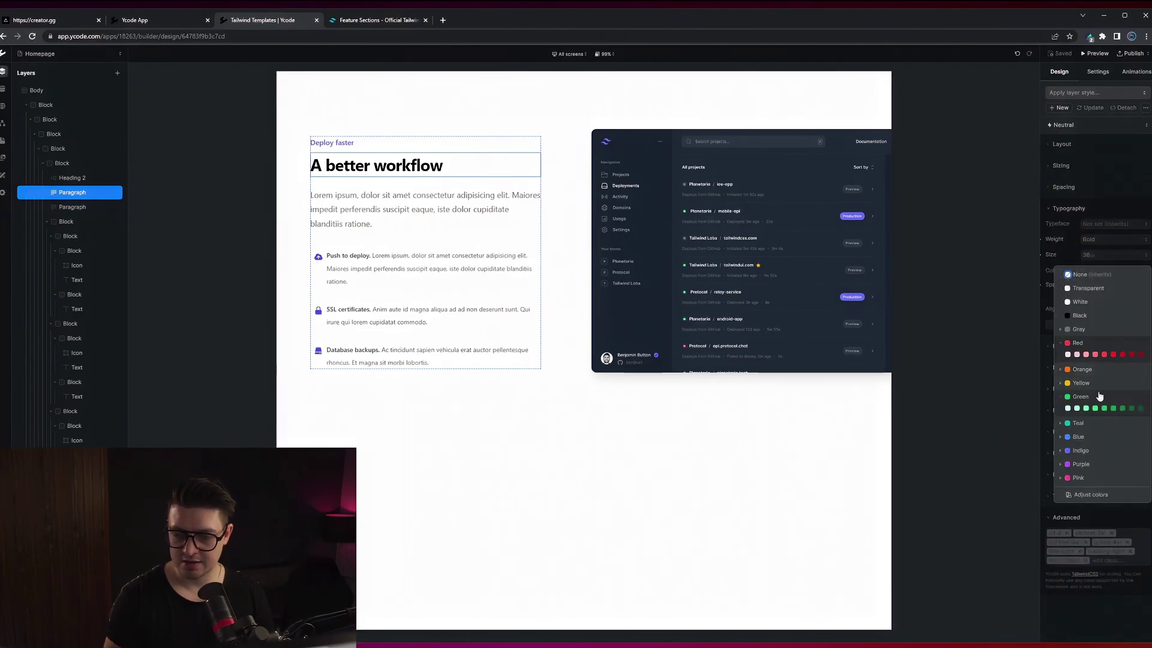
click(1112, 409)
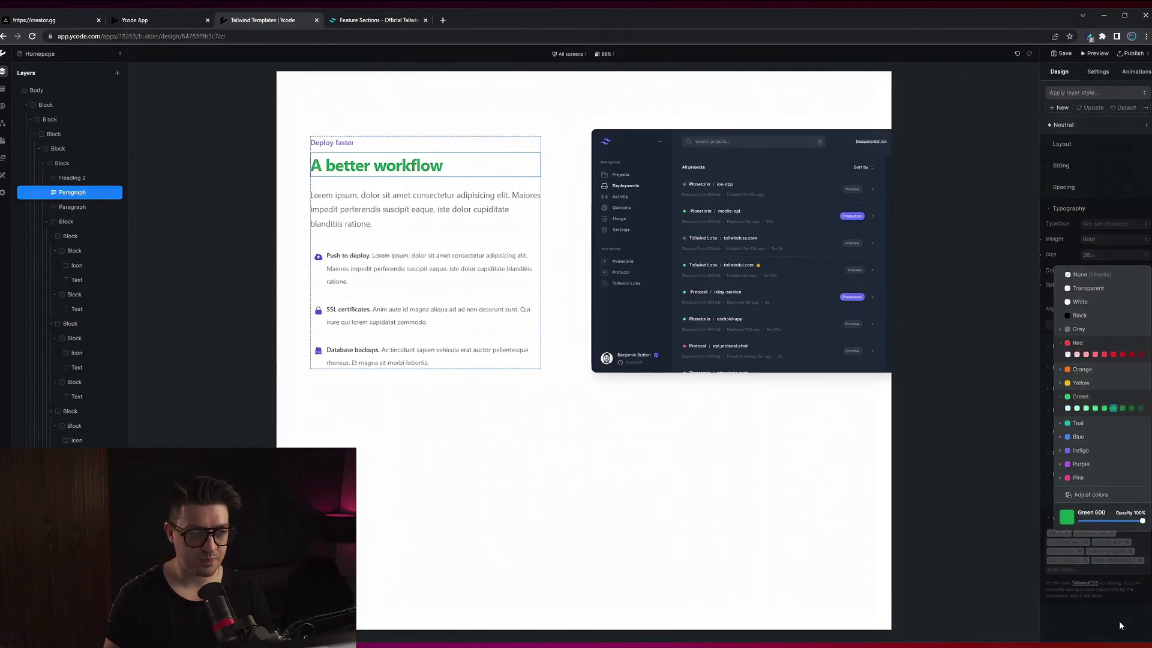
click(1114, 607)
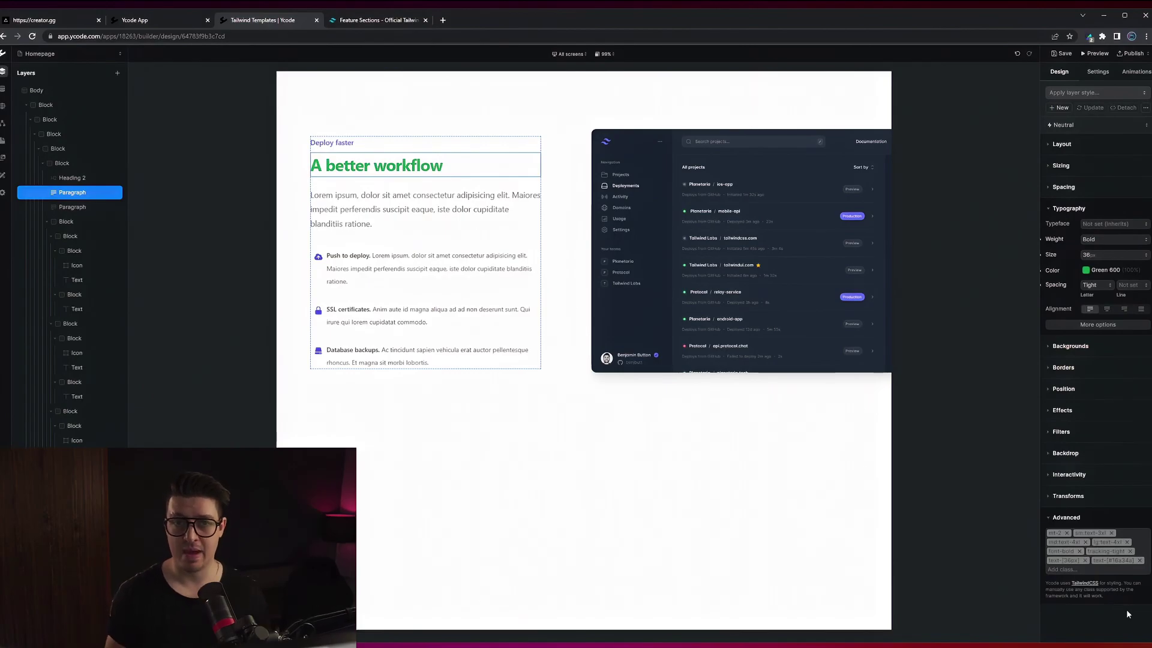
- Return to the Tailwind UI feature sections and copy the HTML code of the "With large screenshot on dark" component
click(369, 28)
scroll(342, 336, down, 10)
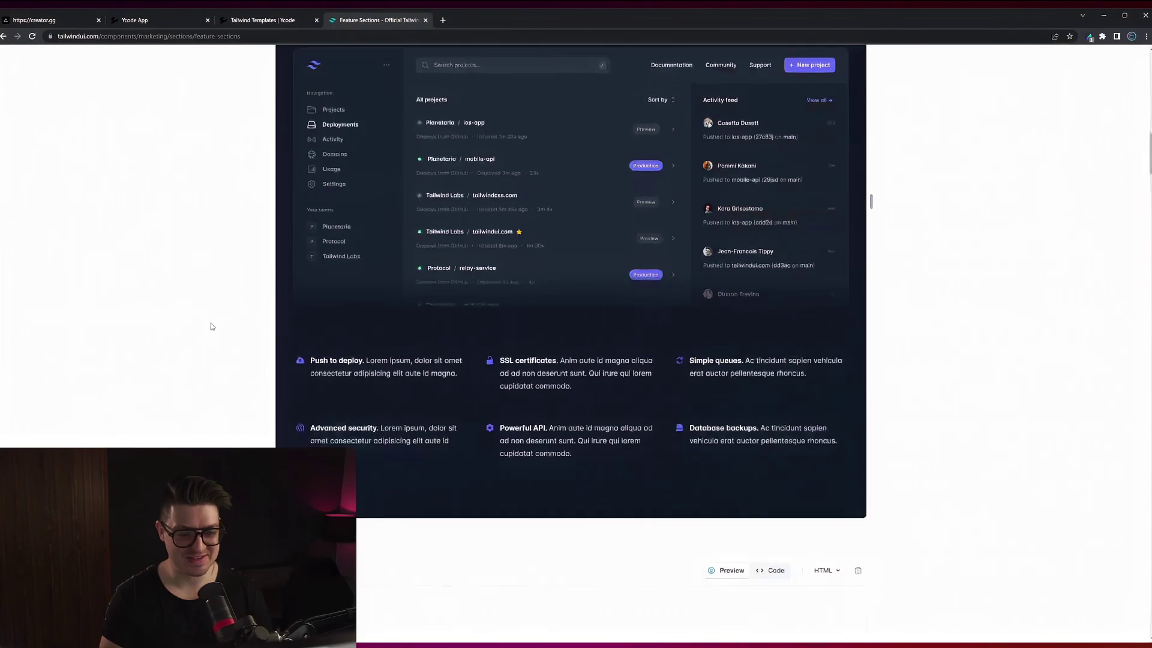
scroll(212, 326, up, 5)
click(858, 144)
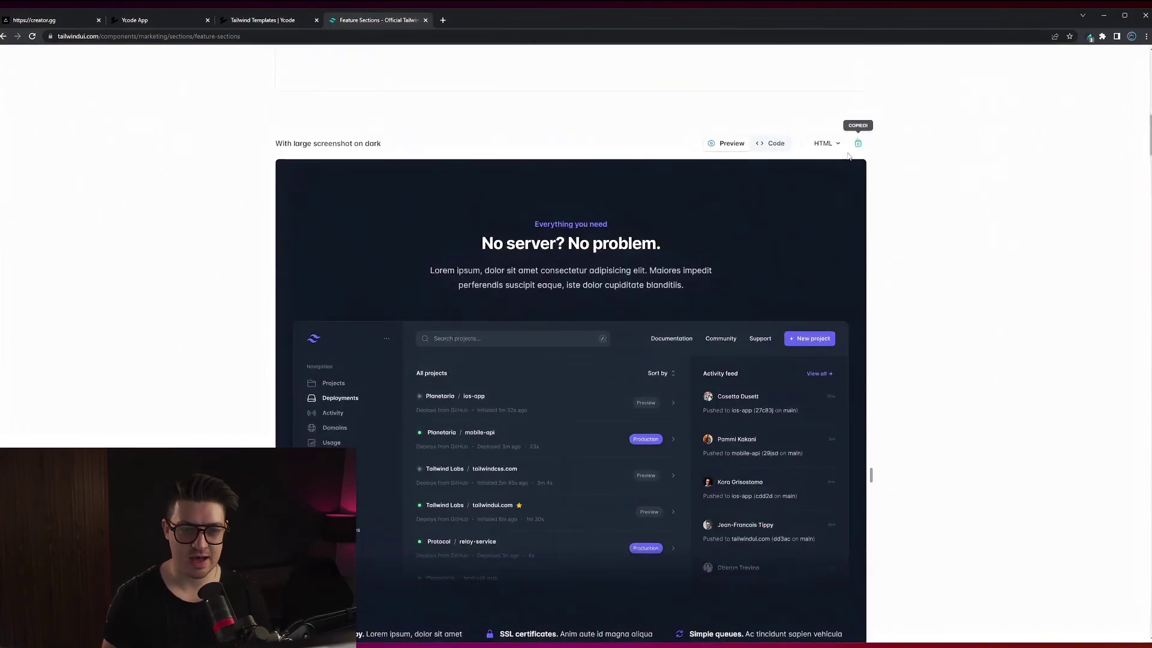
- Switch back to the Ycode project and import the copied dark screenshot section's HTML into the Body as layers
click(263, 22)
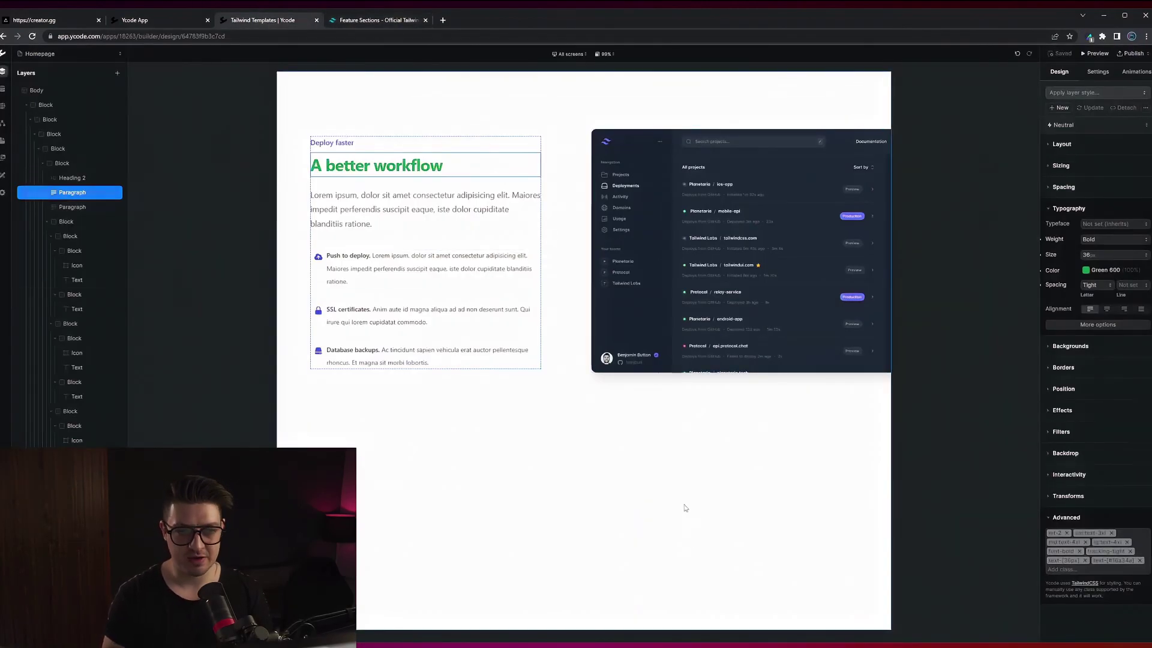
click(607, 520)
right_click(75, 138)
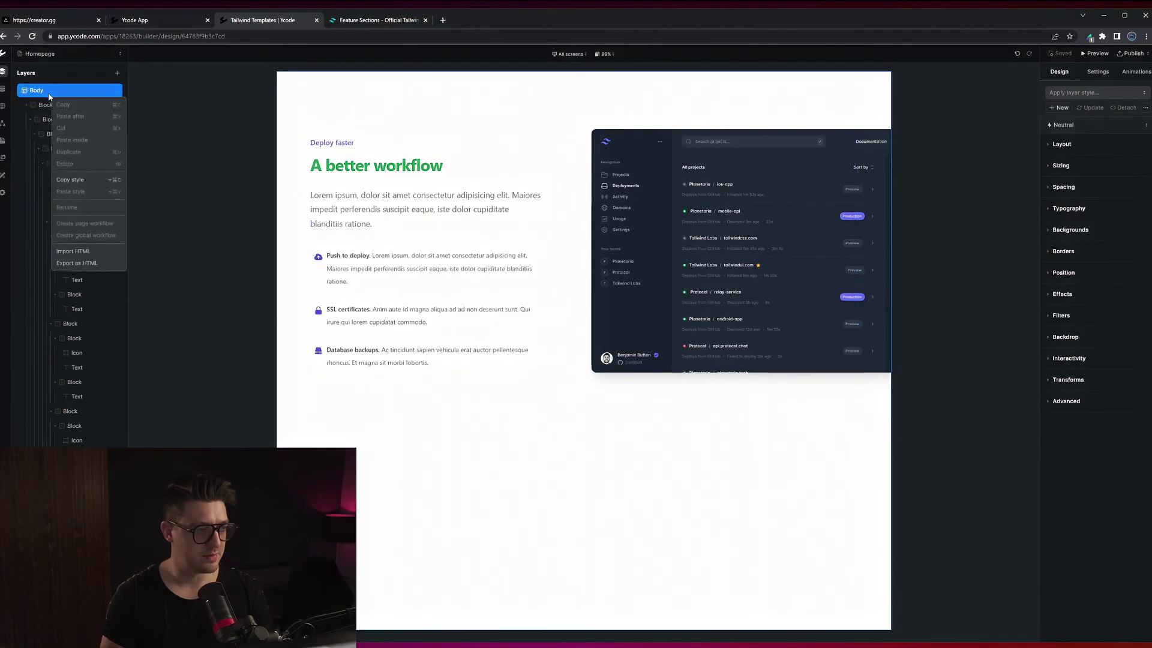
click(85, 251)
key(ctrl+v)
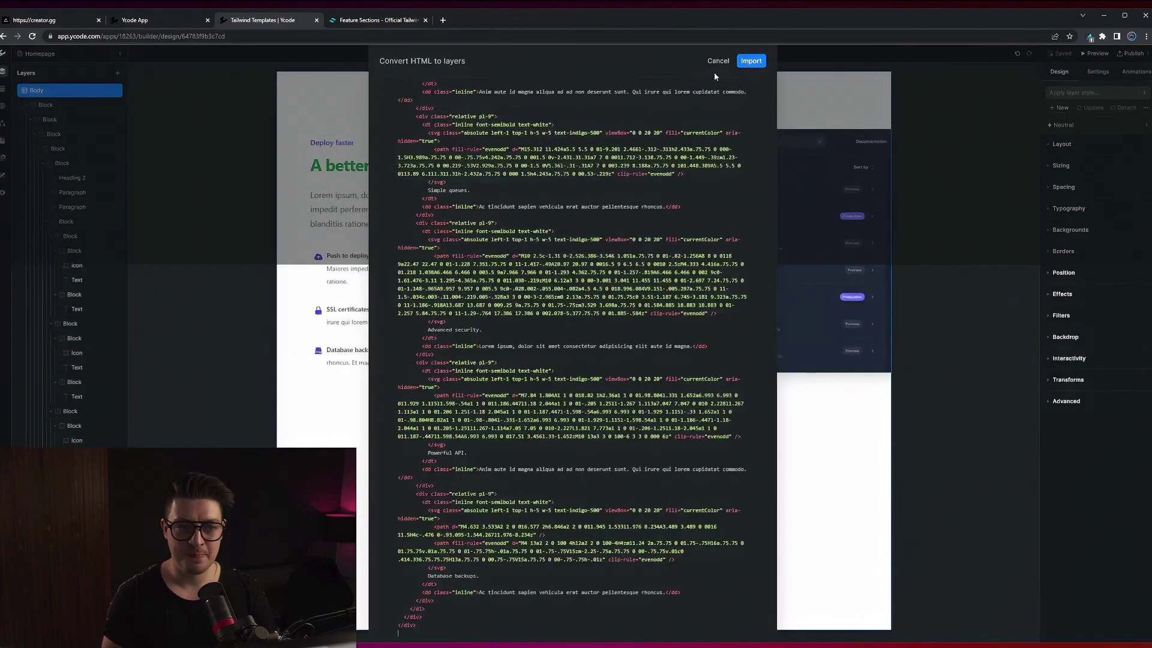
click(751, 62)
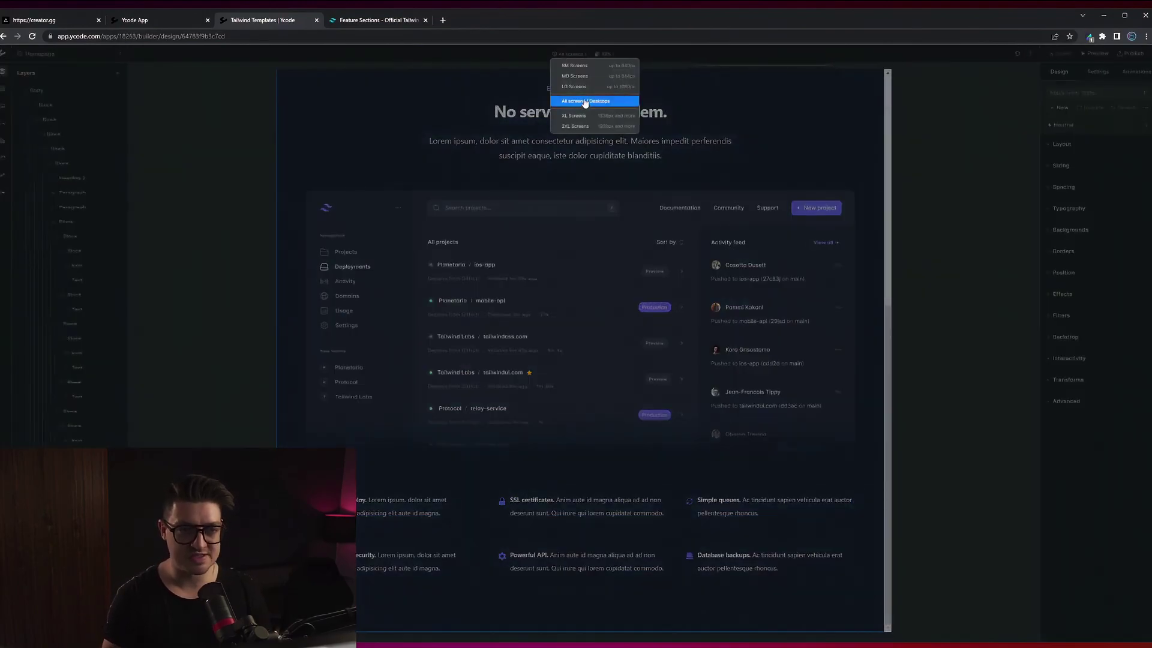
- Check the imported dark section's layout at the SM Screens breakpoint, and return the canvas to All screens
click(573, 65)
scroll(567, 282, down, 5)
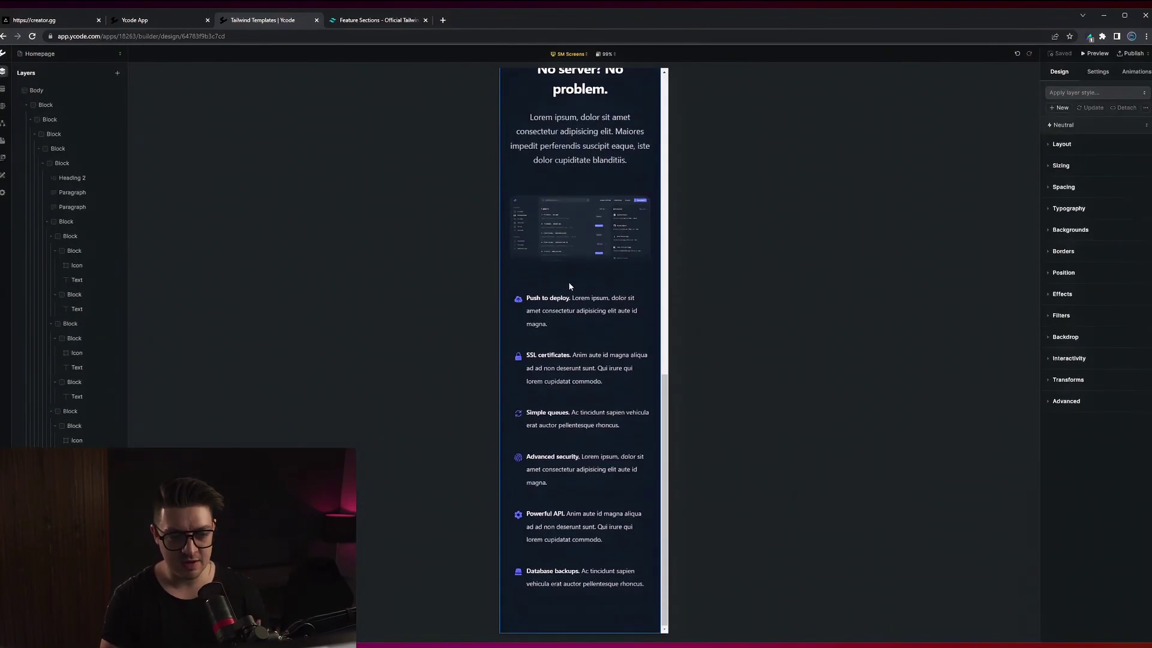
scroll(588, 336, up, 4)
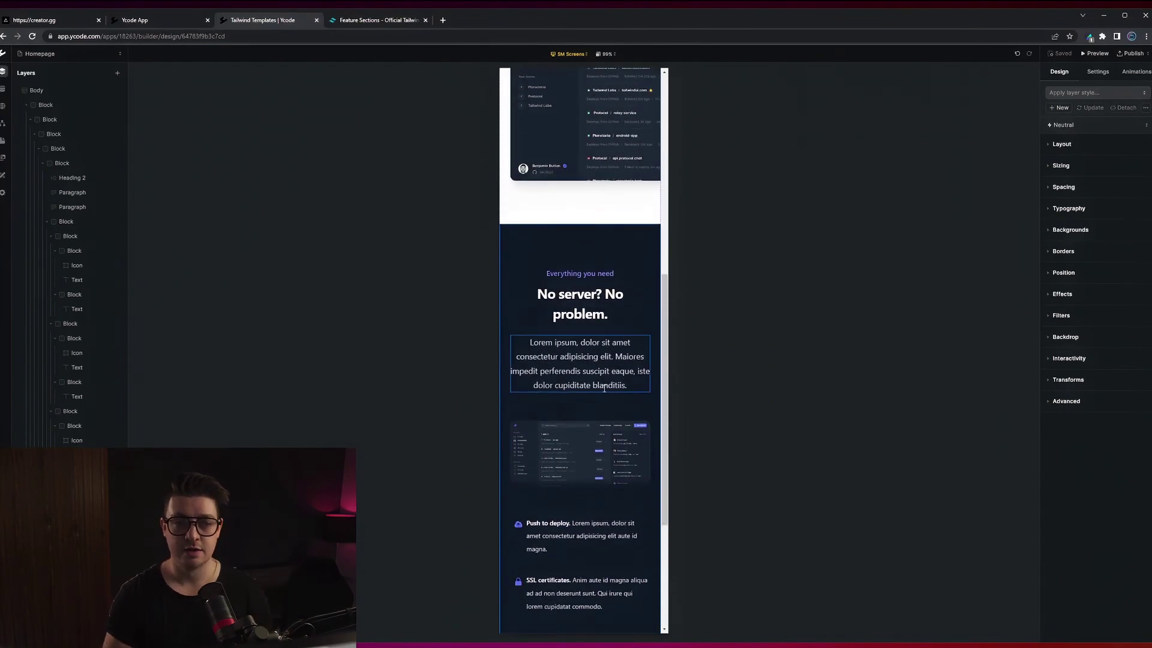
scroll(604, 387, down, 3)
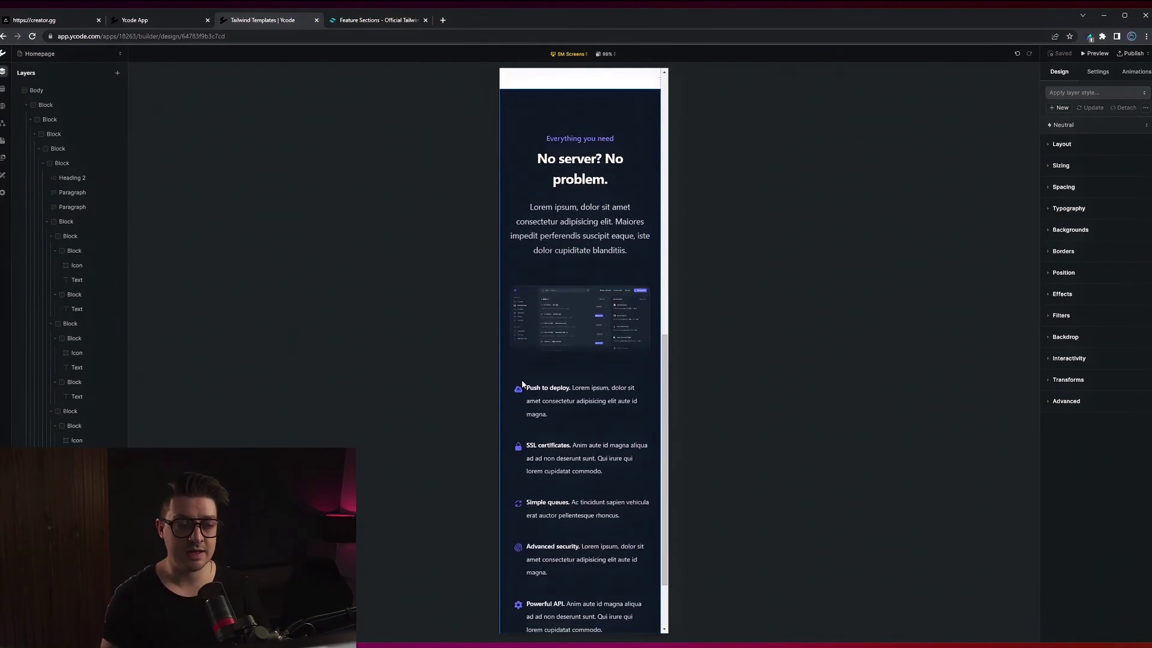
click(571, 57)
click(588, 104)
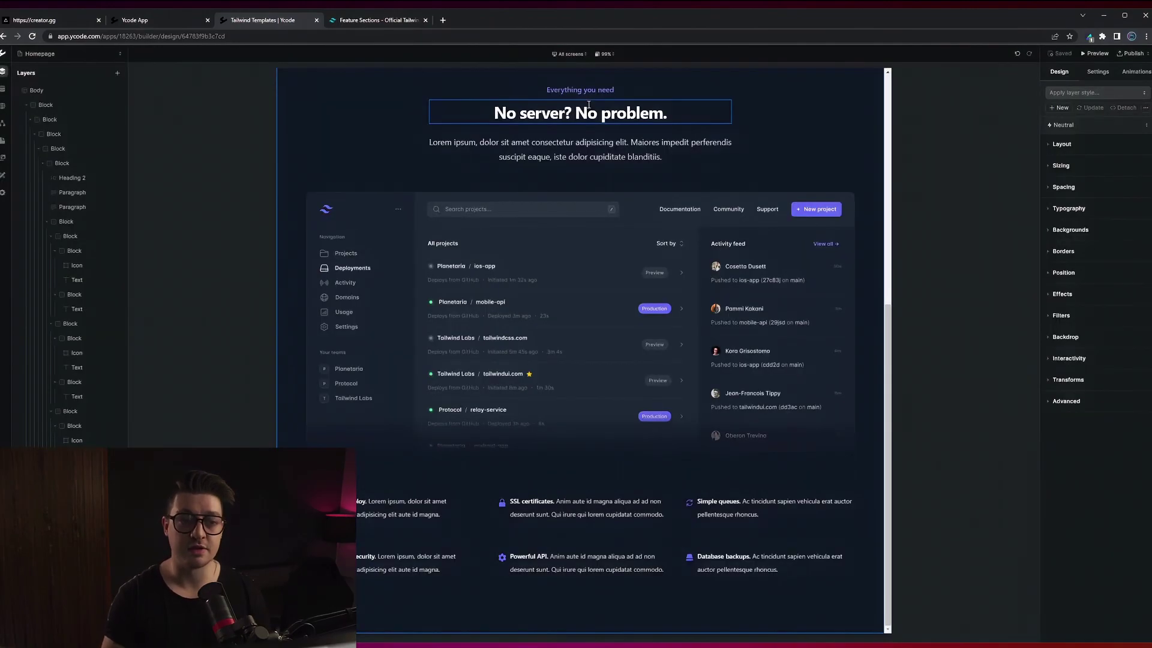